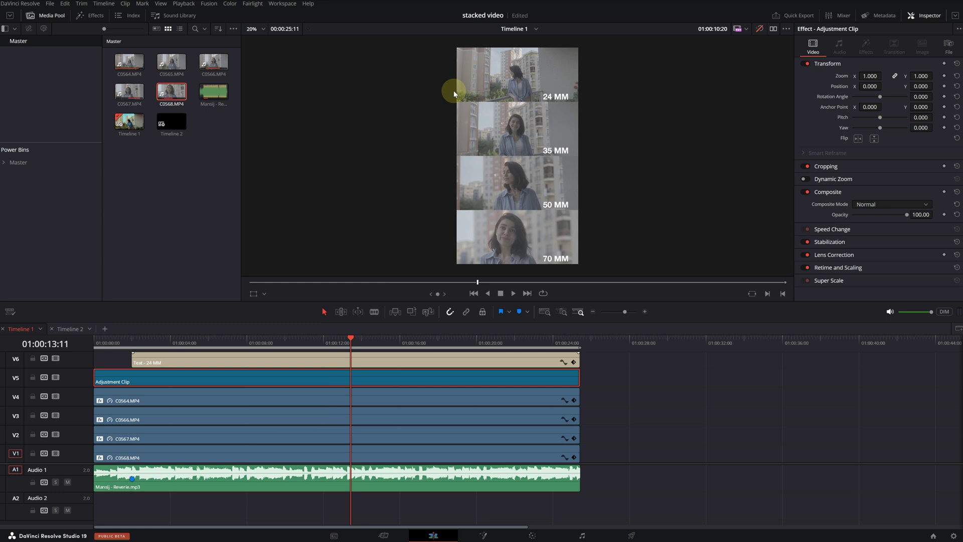
- Re-enable colour grading on the stacked 24–70 MM preview and select the 24 MM title clip
click(754, 31)
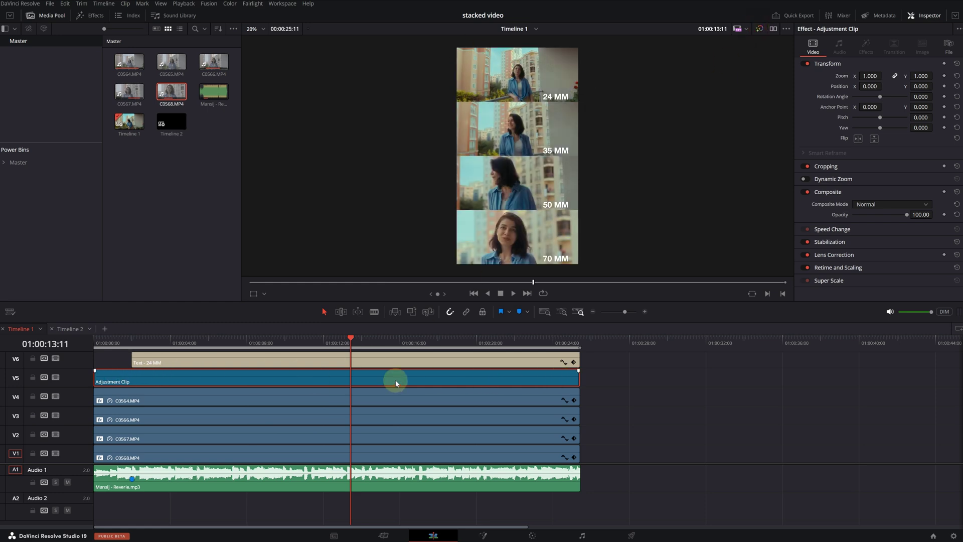
key(alt+Up)
scroll(75, 502, up, 3)
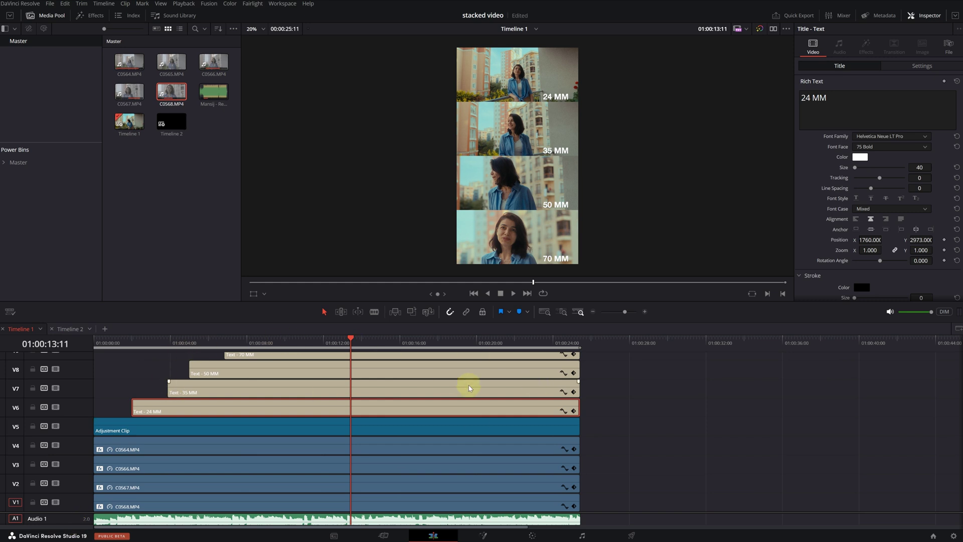
- Add clips C0564–C0568 to the empty Timeline 2 and delete their A1 audio
click(277, 355)
click(70, 329)
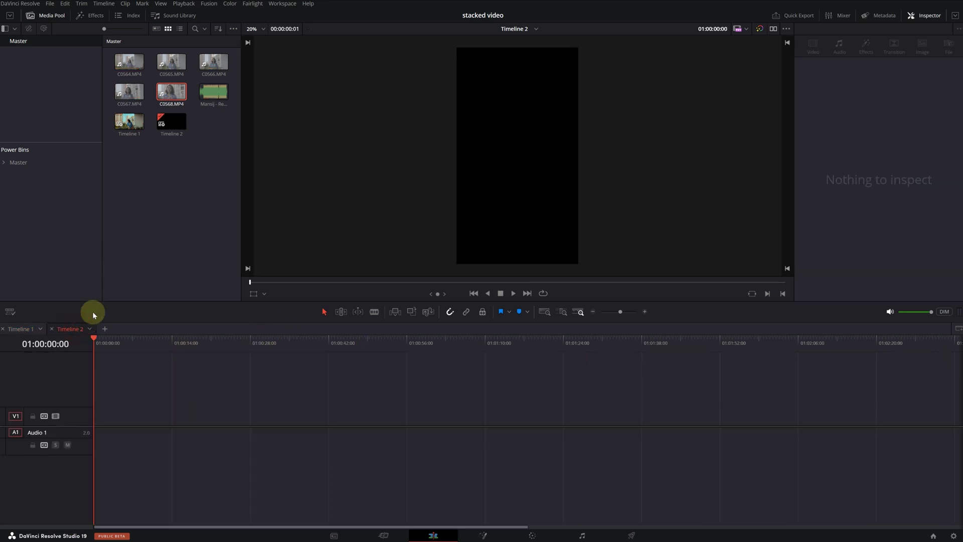
shift+click(143, 74)
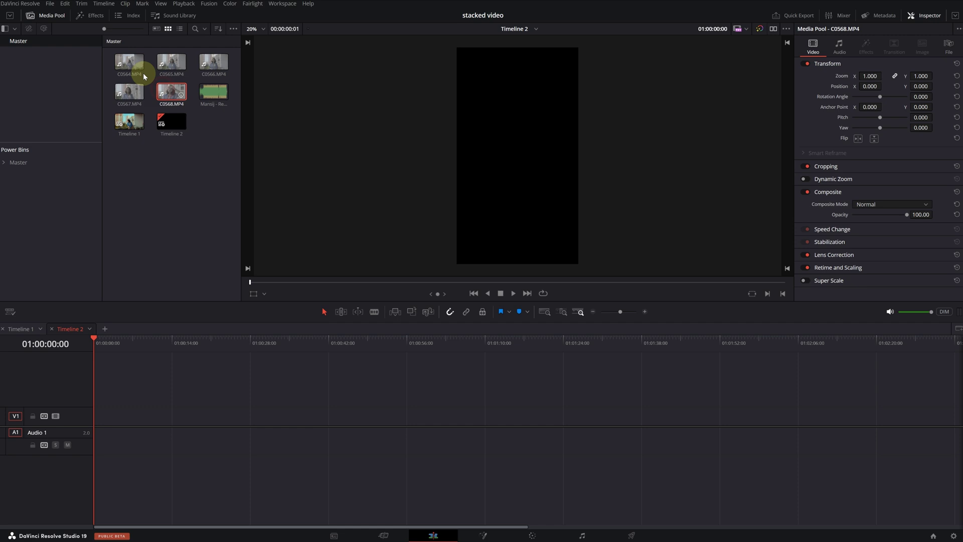
drag(129, 65, 127, 487)
drag(291, 470, 736, 452)
key(Delete)
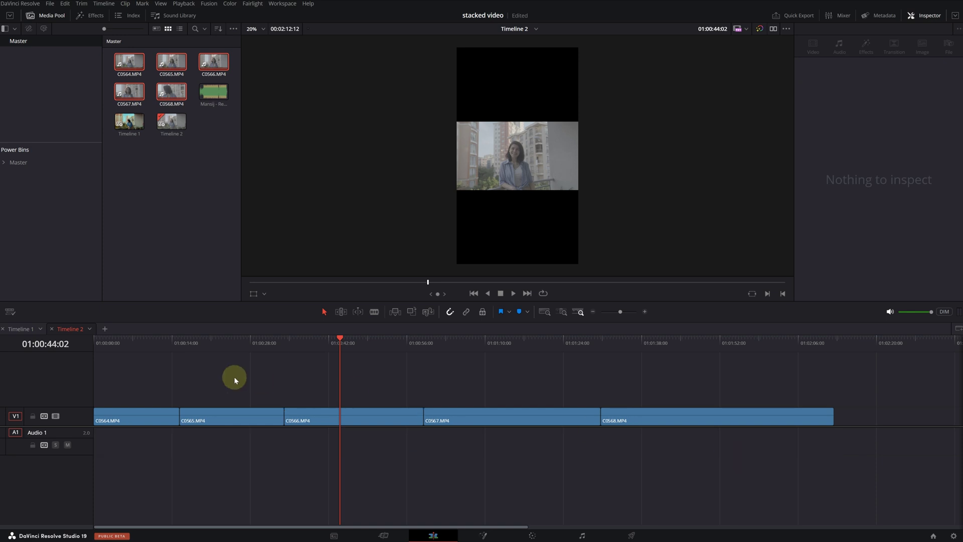
- Move clip C0566 onto a higher track at the timeline start
click(139, 342)
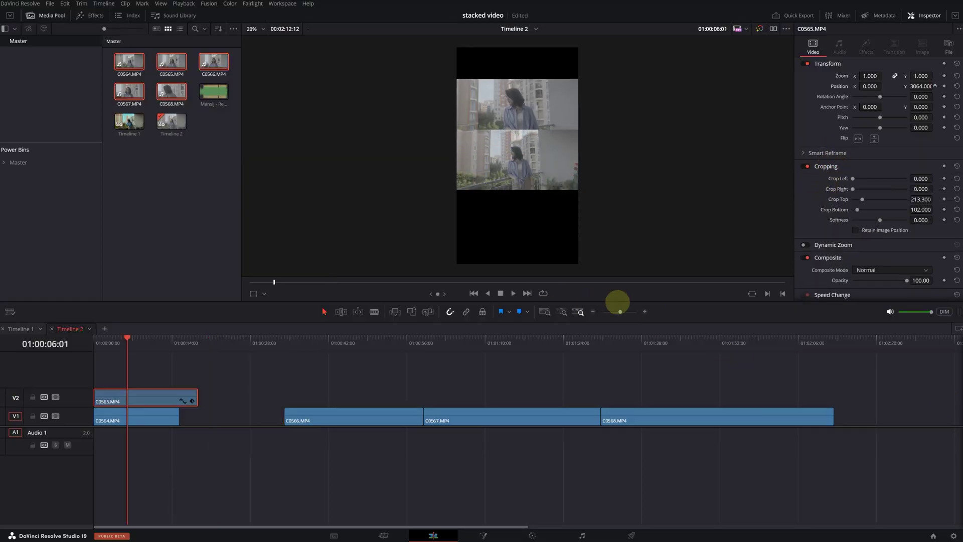
click(317, 412)
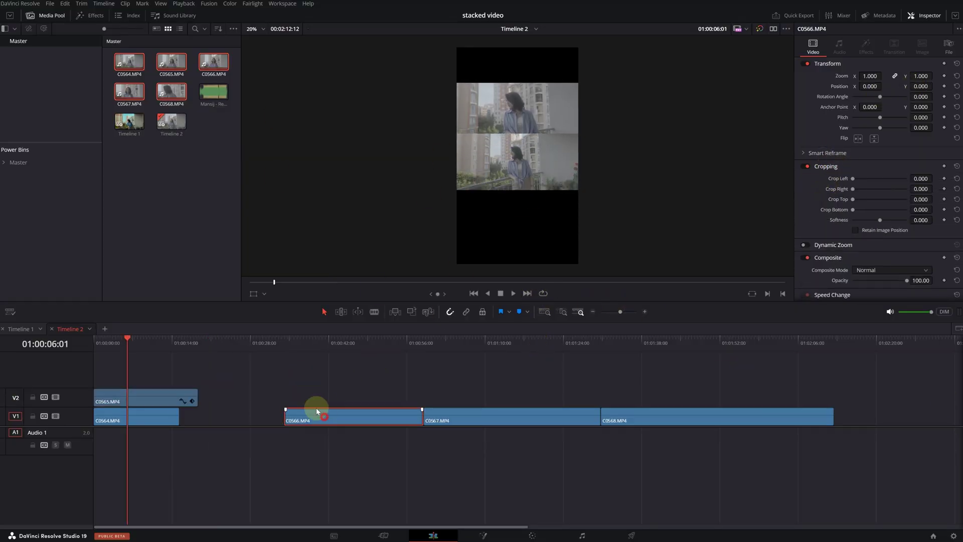
drag(317, 411, 126, 378)
drag(921, 86, 868, 208)
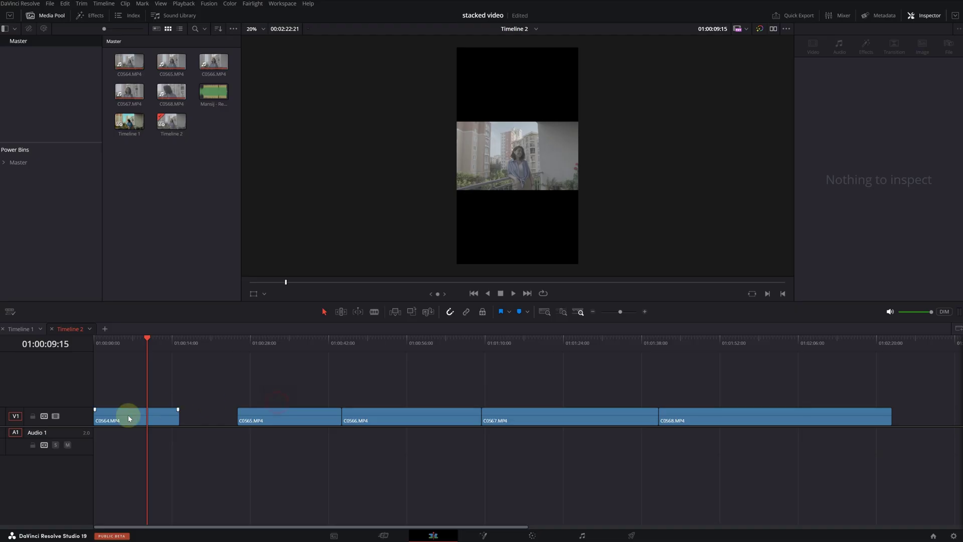
- Select C0564 and browse the Effects library's Open FX filters for Video Collage
click(146, 409)
click(79, 20)
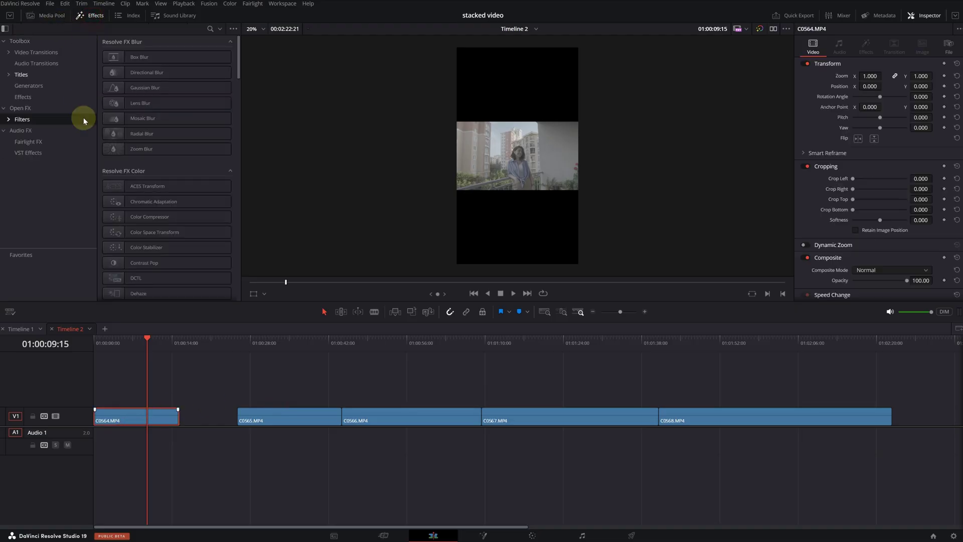
click(42, 122)
scroll(175, 166, down, 10)
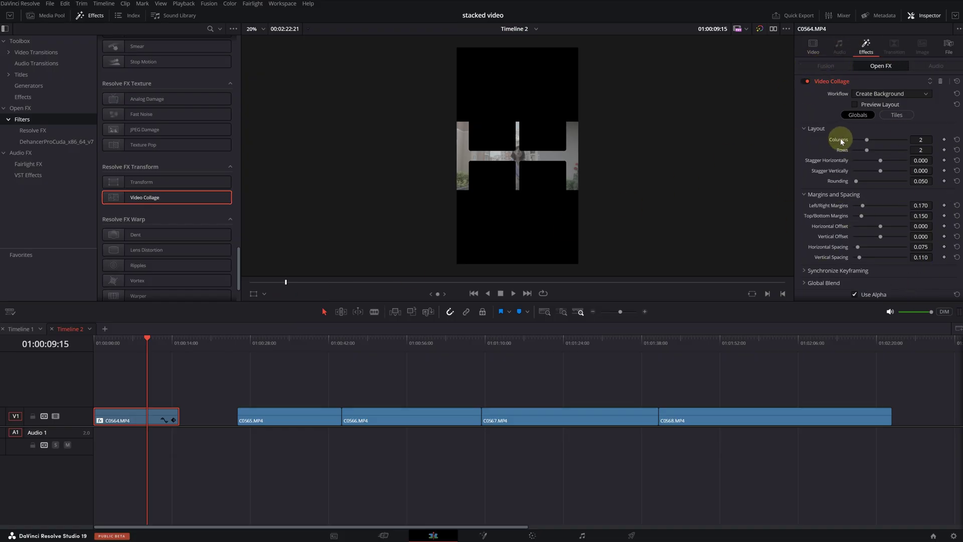
- Preview the collage layout and set 1 column, 5 rows, with zero margins, spacing and rounding
click(855, 105)
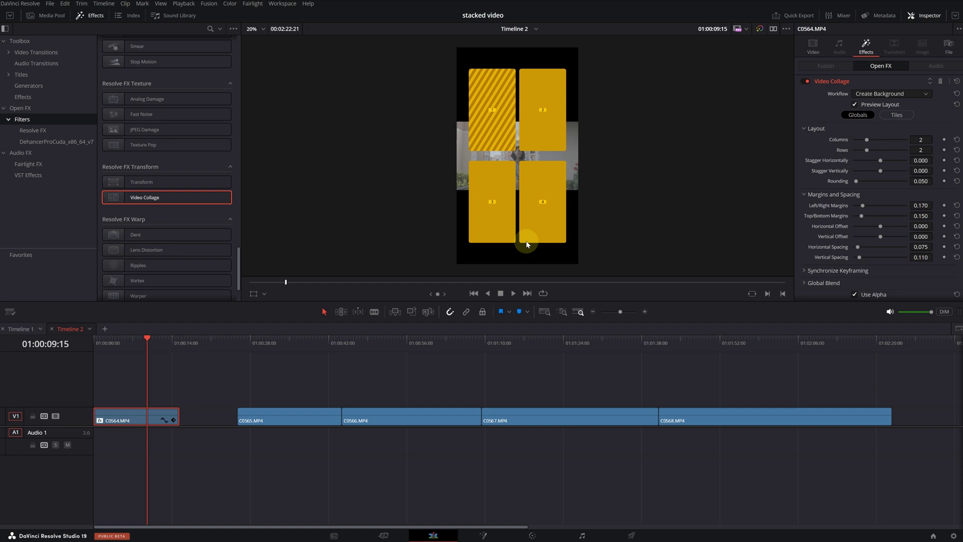
drag(922, 139, 906, 102)
drag(920, 150, 898, 155)
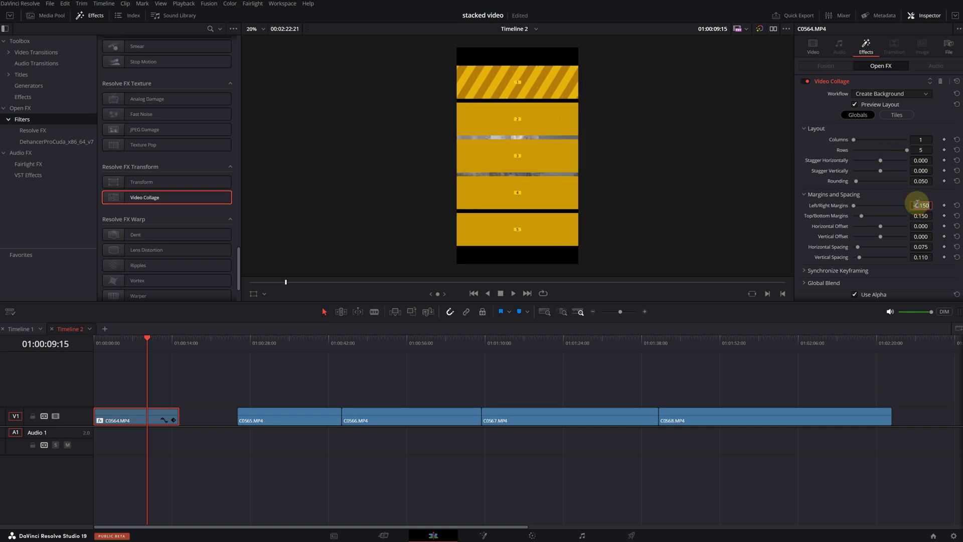
drag(921, 206, 922, 261)
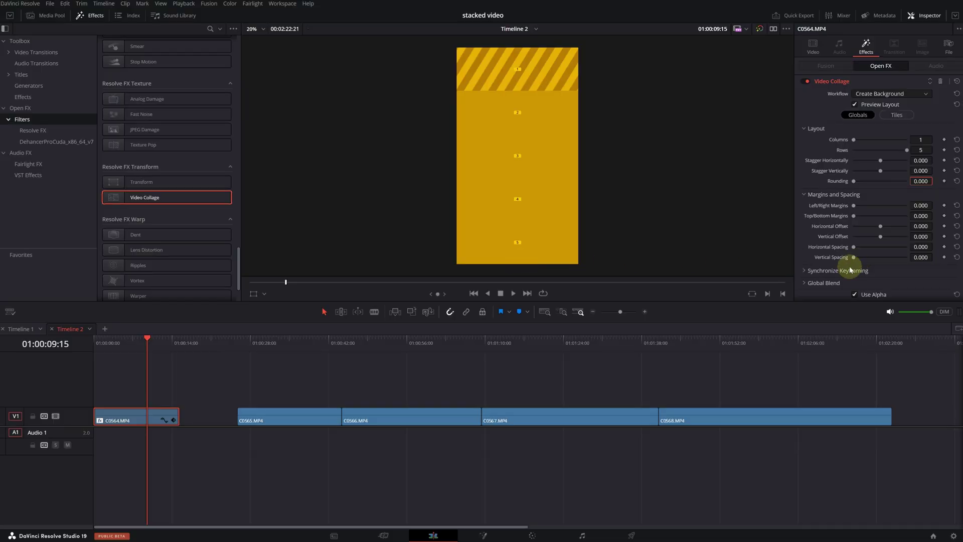
- Switch Video Collage to the Create Tile workflow with C0564 as Tile 1, hiding the layout preview
click(891, 115)
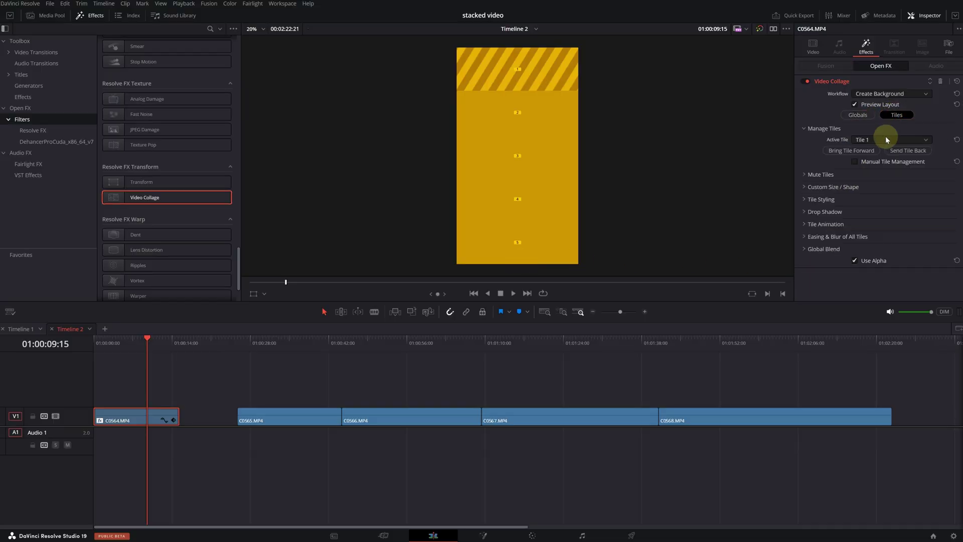
click(867, 95)
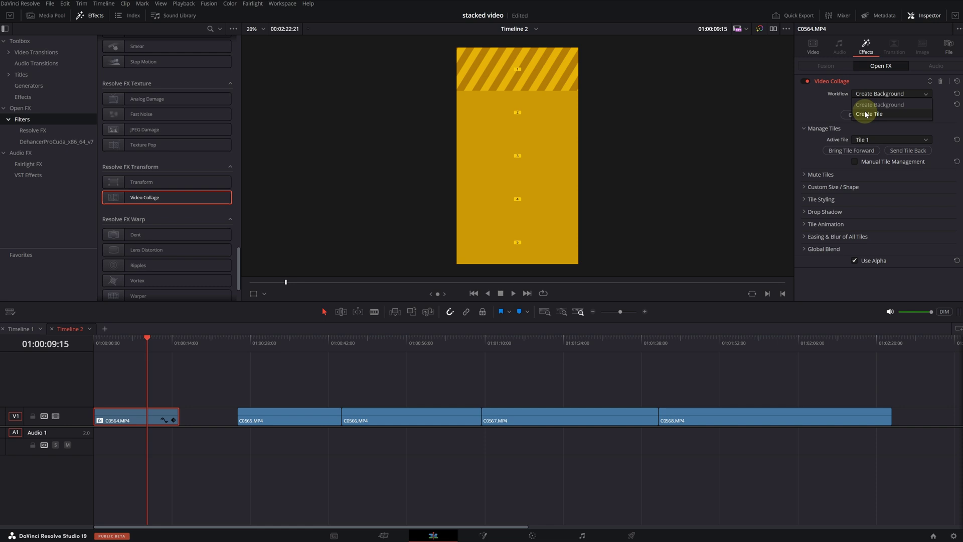
click(865, 114)
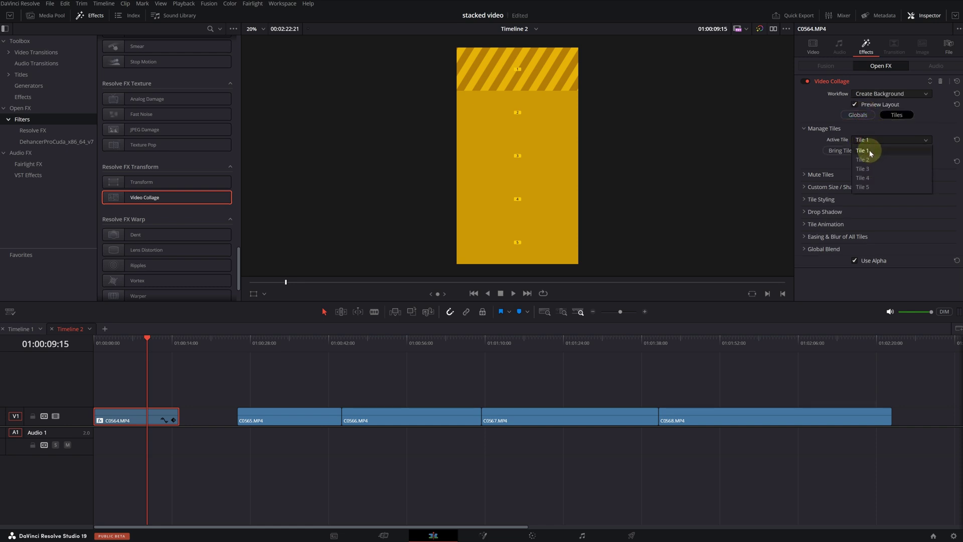
click(854, 104)
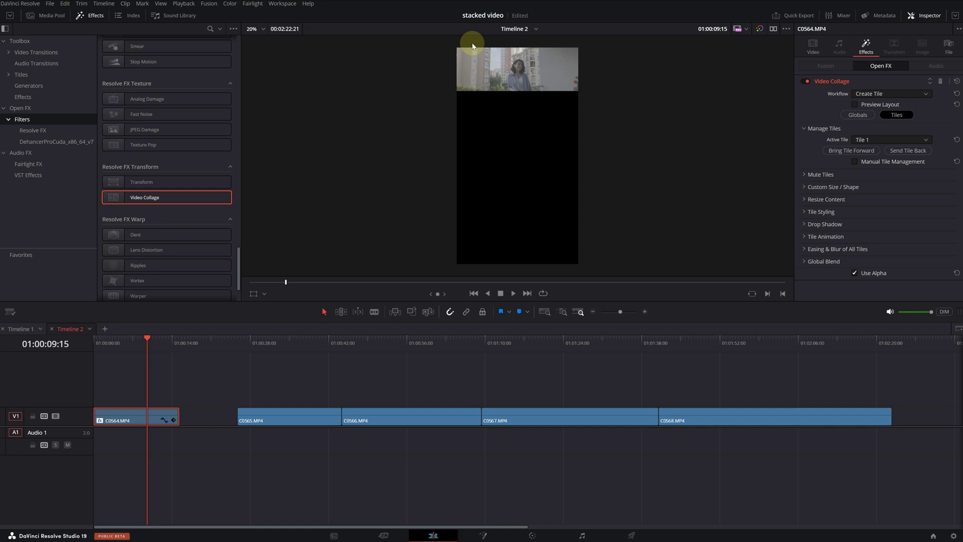
- Stack C0565 on V2 at the timeline start and copy C0564 with its effect
click(275, 343)
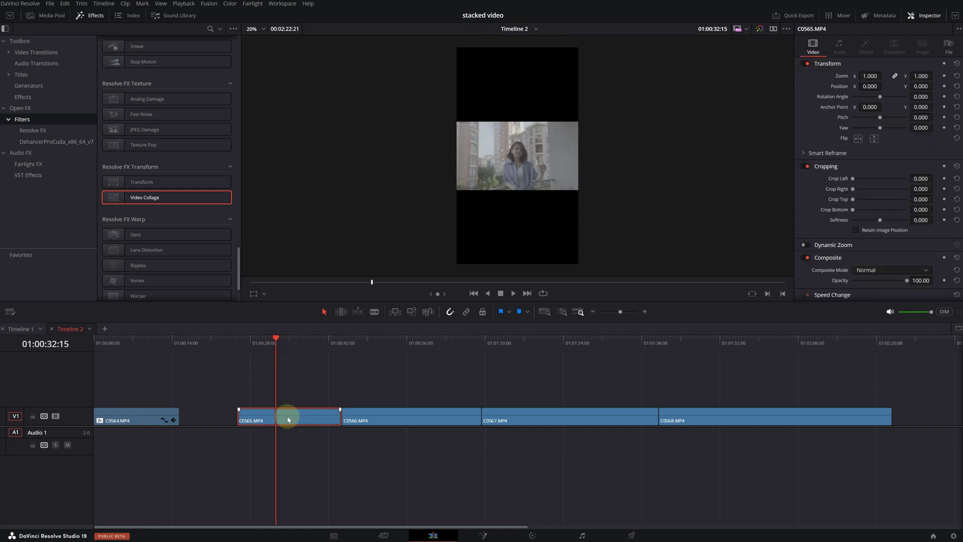
drag(287, 416, 132, 399)
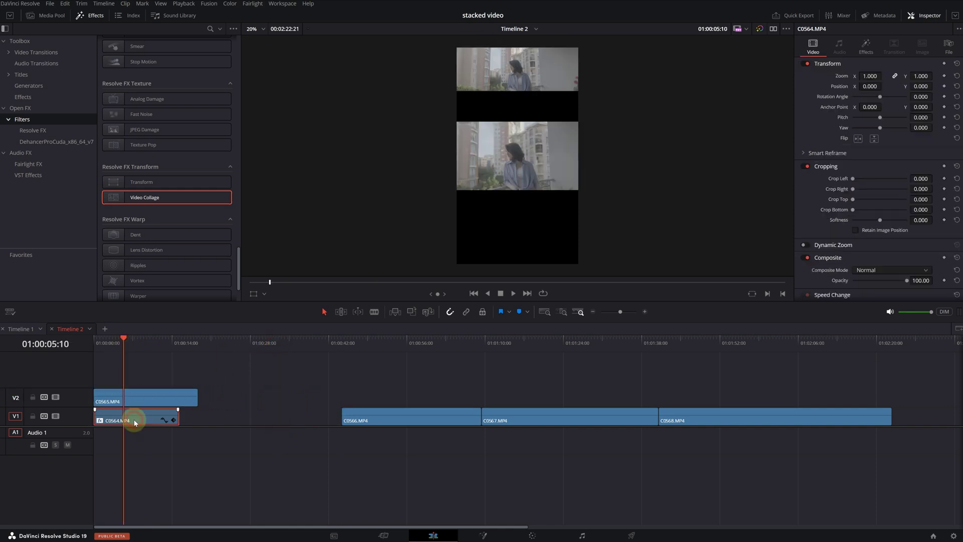
key(ctrl+c)
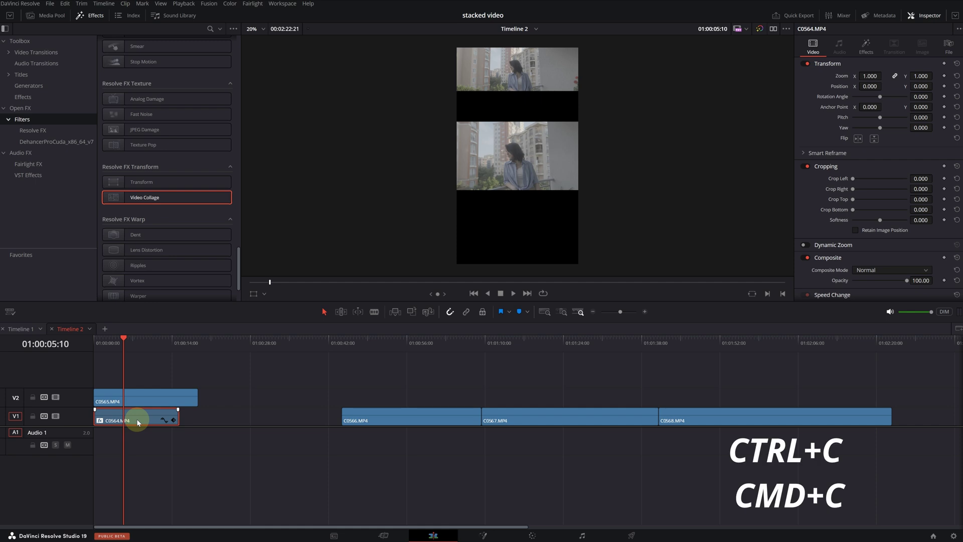
click(138, 401)
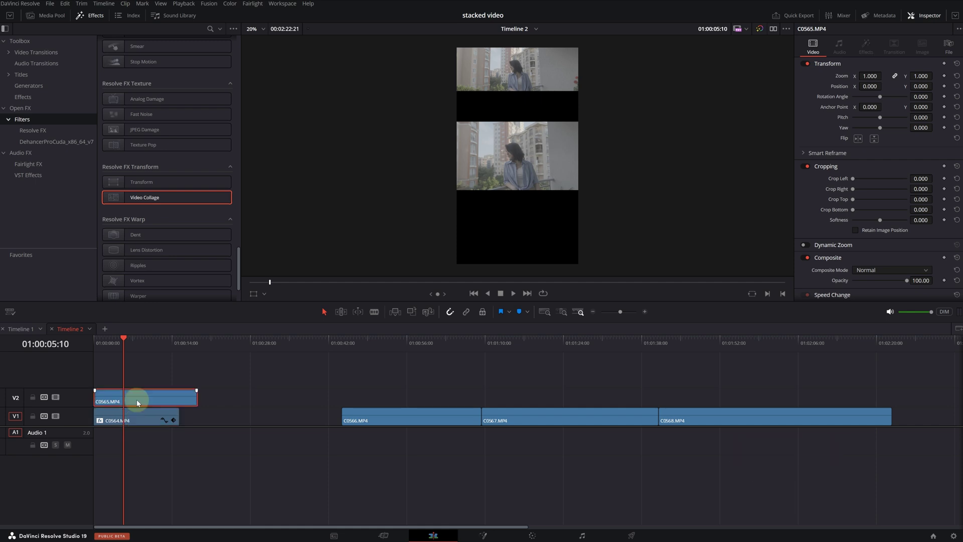
- Paste C0564's Video Collage plugin onto C0565 and make it Tile 2
key(alt+v)
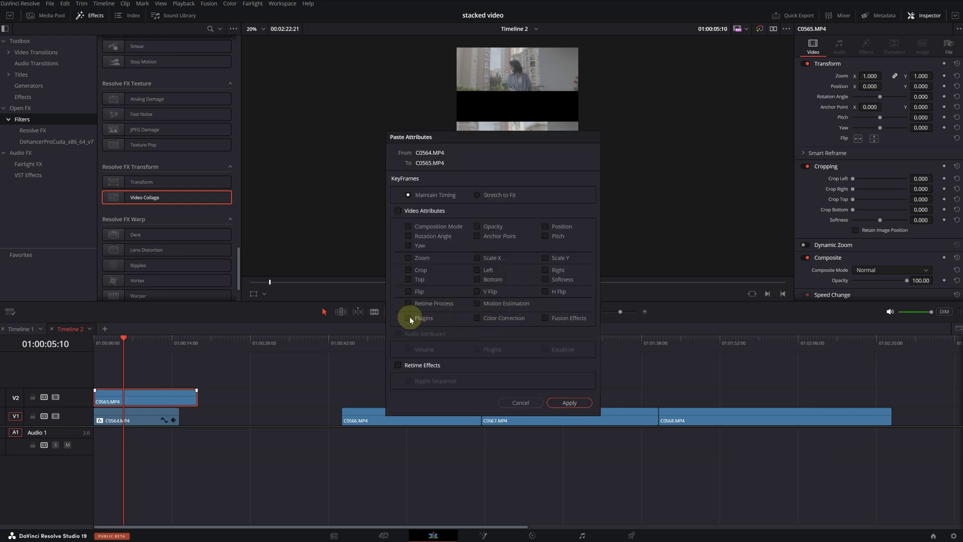
click(408, 318)
click(569, 404)
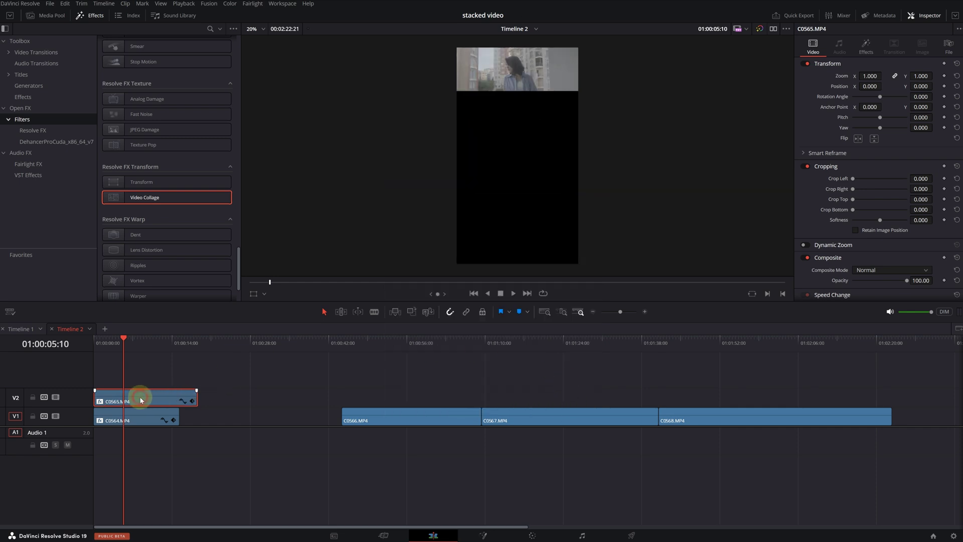
click(865, 47)
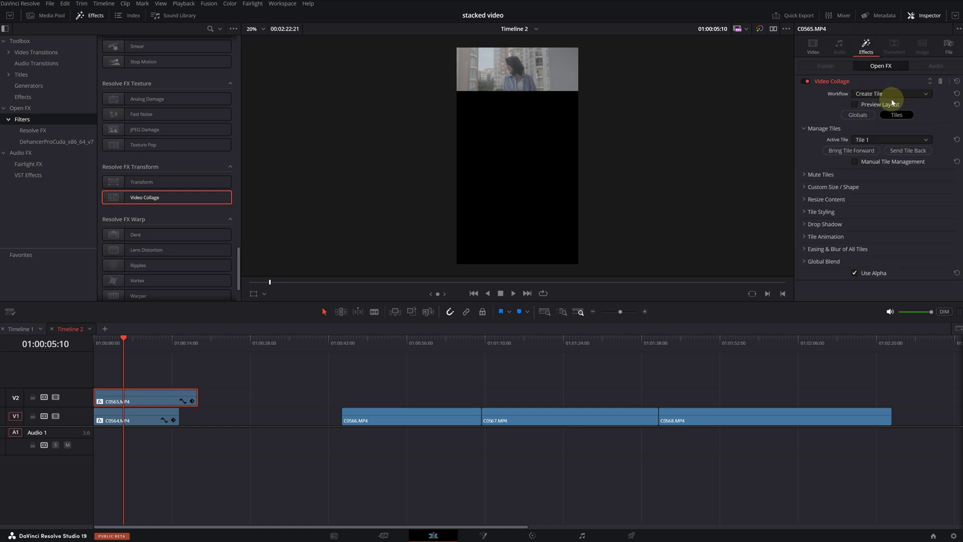
click(871, 160)
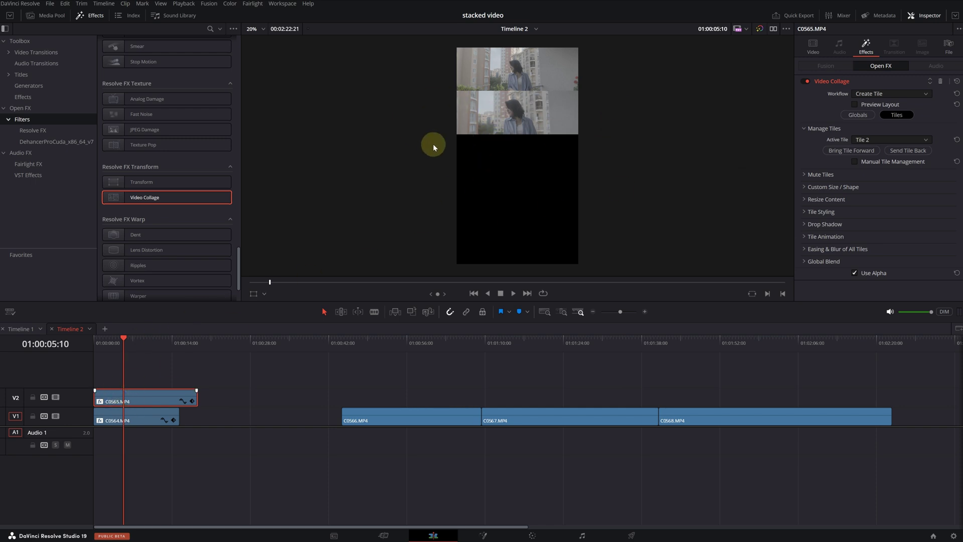
- Paste the Video Collage effect onto the three remaining V1 clips
click(408, 344)
drag(416, 361, 703, 473)
key(alt+v)
click(569, 400)
click(385, 351)
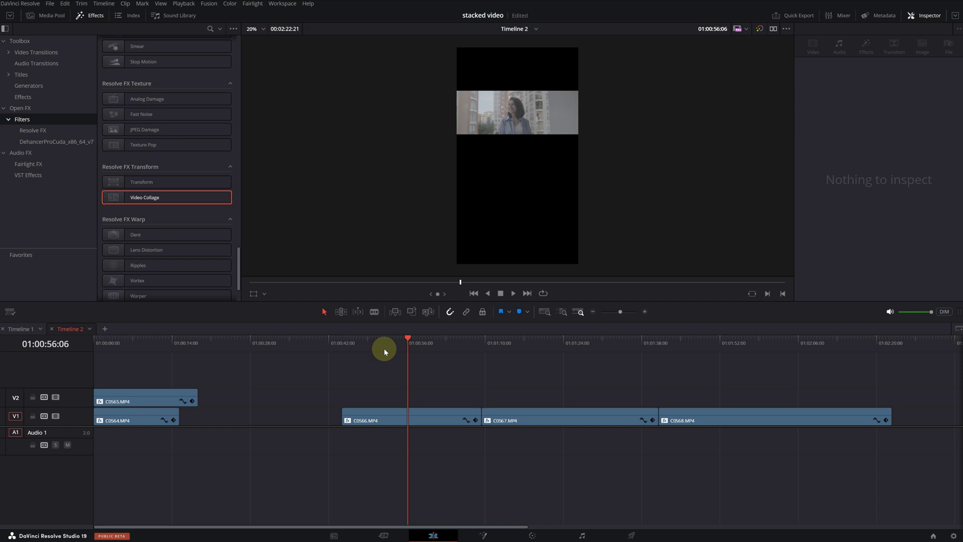
- Set C0566's Active Tile and make C0567 the fourth collage tile
click(387, 417)
click(866, 46)
click(891, 140)
click(552, 342)
click(891, 139)
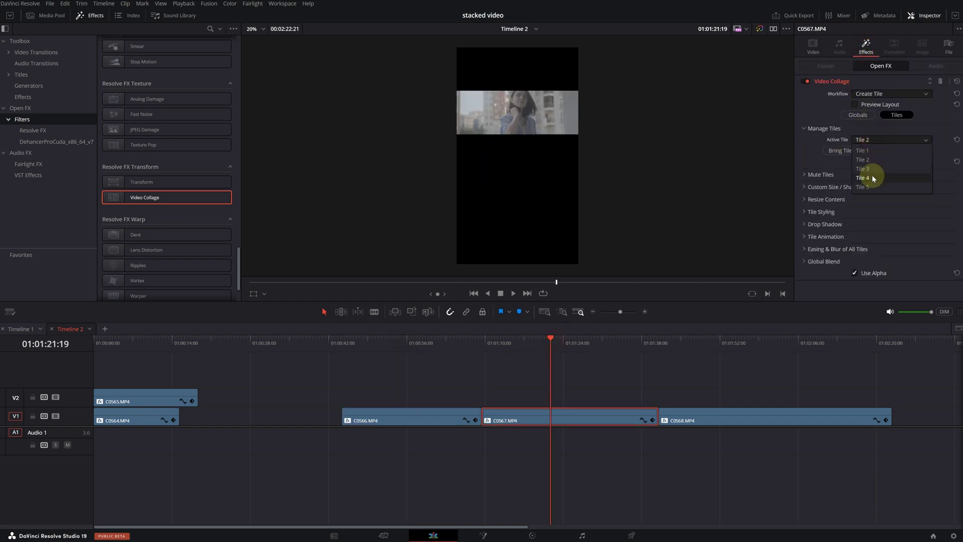
click(872, 177)
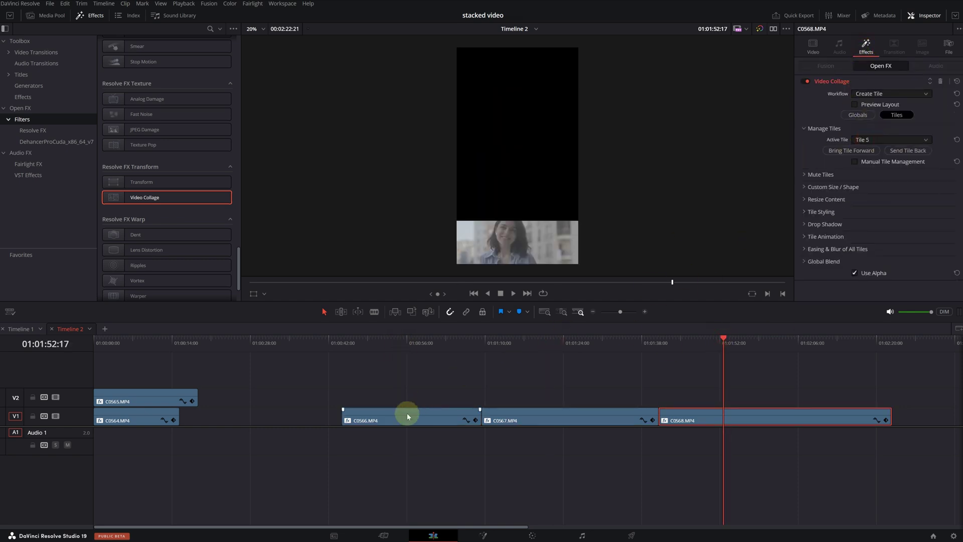
- Move C0566, C0567 and C0568 onto new tracks V3–V5 at the timeline start
drag(404, 417, 156, 382)
drag(562, 417, 172, 362)
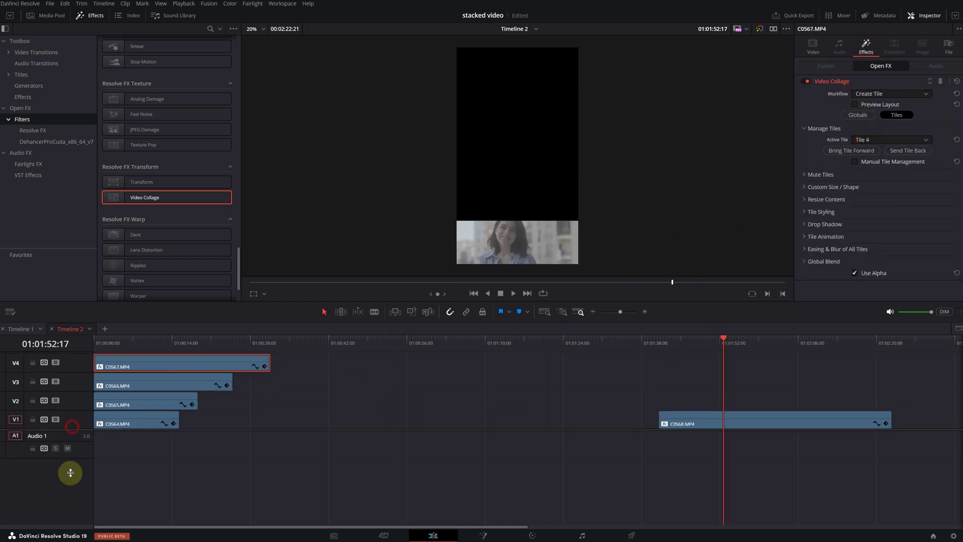
drag(674, 420, 113, 384)
click(126, 342)
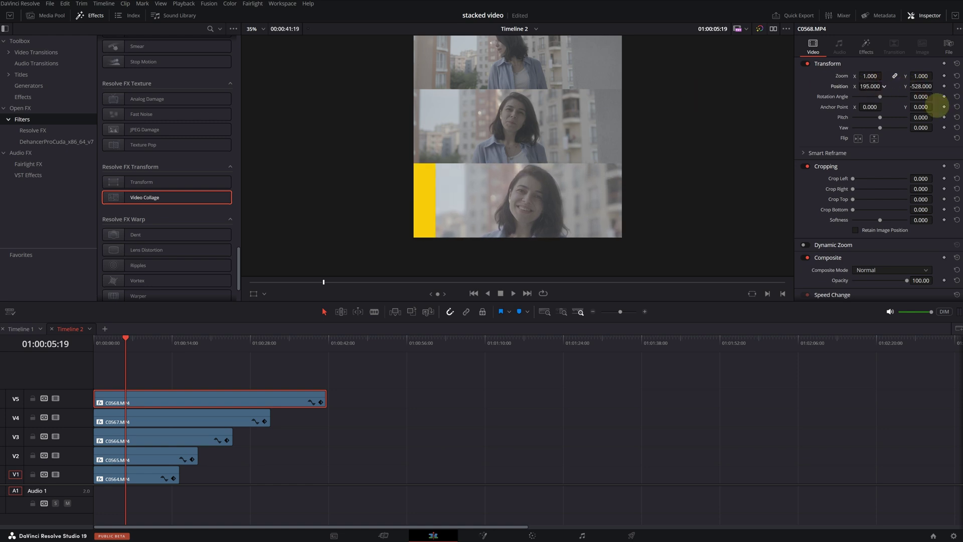
- Copy the Adjustment Clip from Timeline 1 onto V6 above the five stacked clips in Timeline 2
click(568, 248)
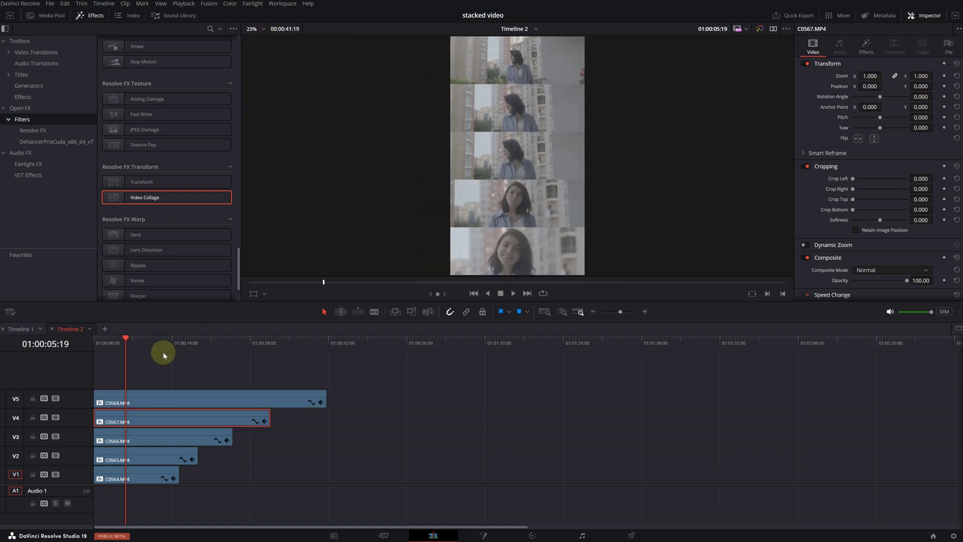
drag(122, 348, 119, 351)
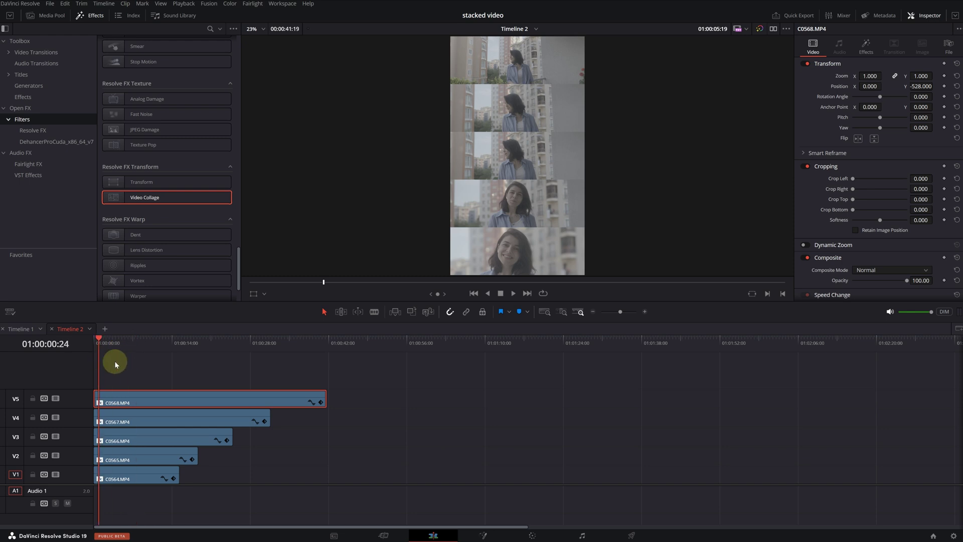
click(20, 329)
click(158, 427)
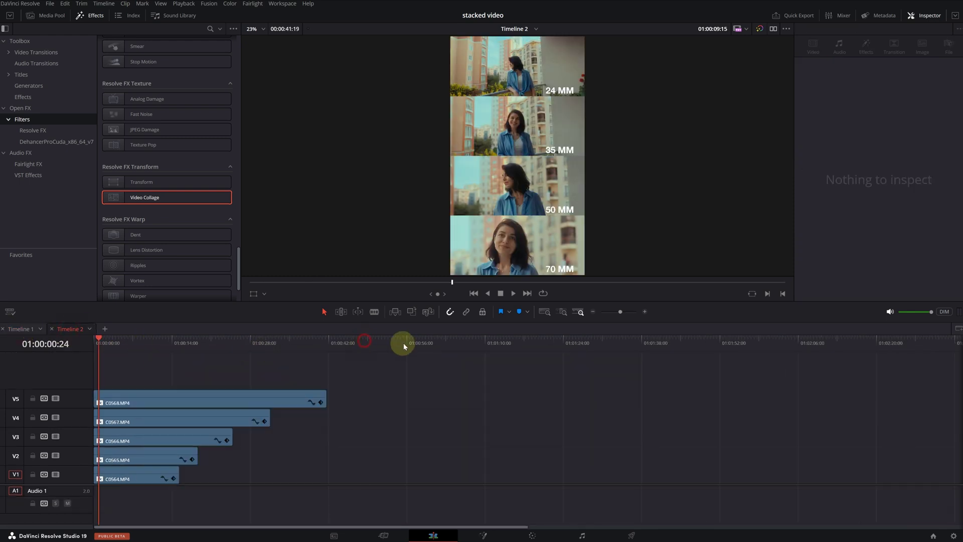
click(413, 397)
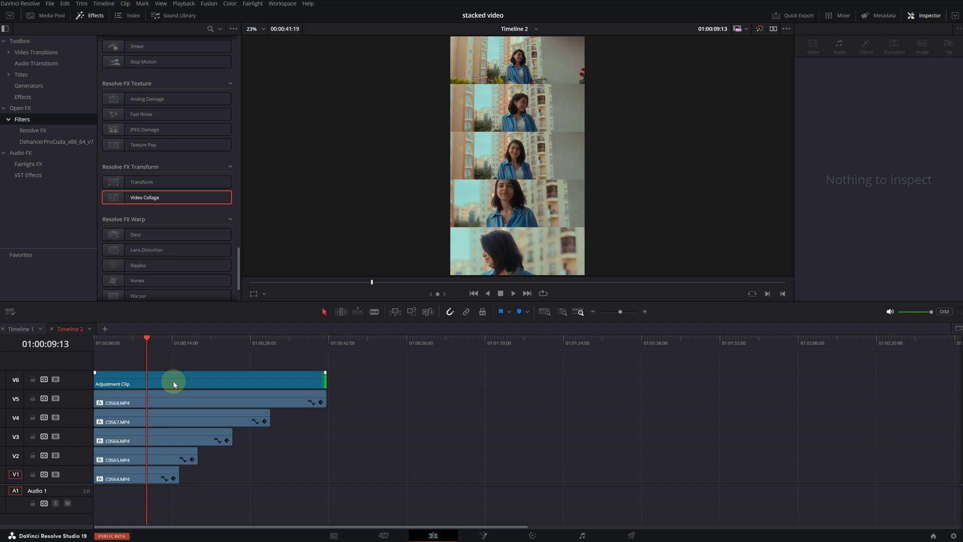
click(174, 384)
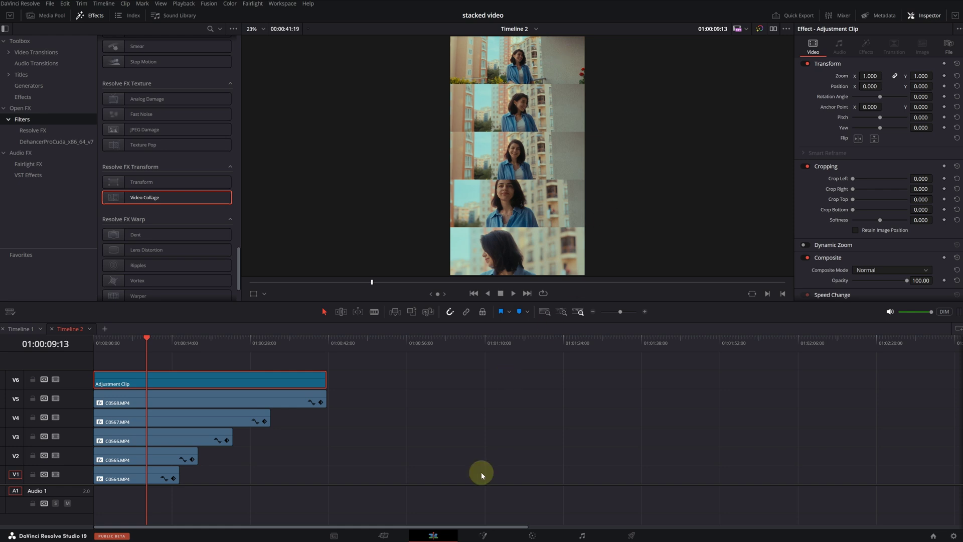
click(532, 535)
- Select node 05 to show Dehancer Pro 7.2.0 with the Kodak Vision3 250D profile
click(693, 162)
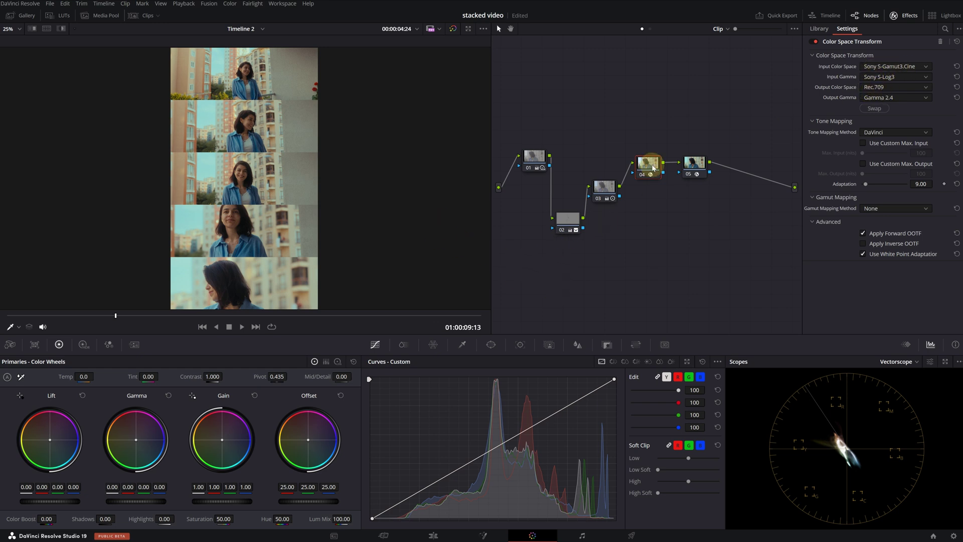
click(695, 167)
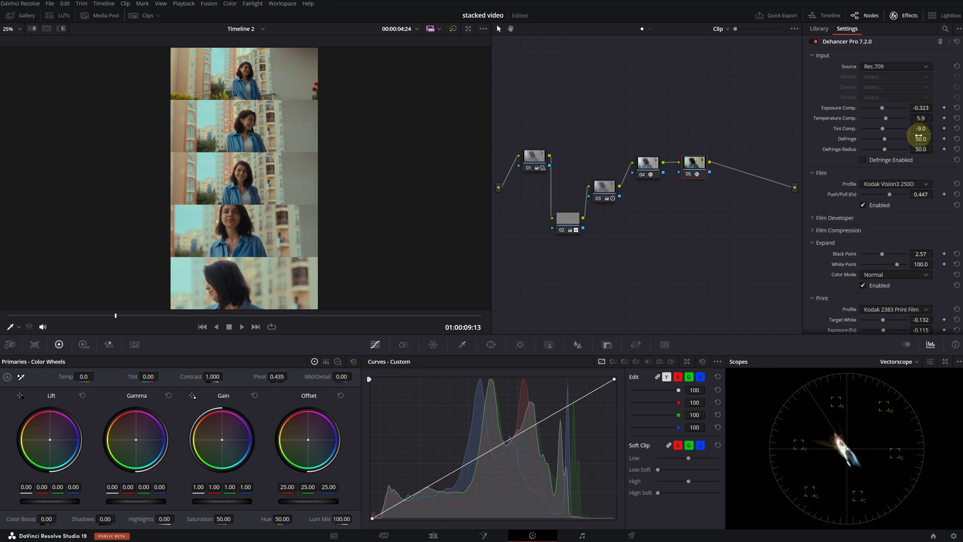
- Expand Dehancer's Film Developer and toggle it off and on, leaving it enabled
scroll(842, 134, down, 1)
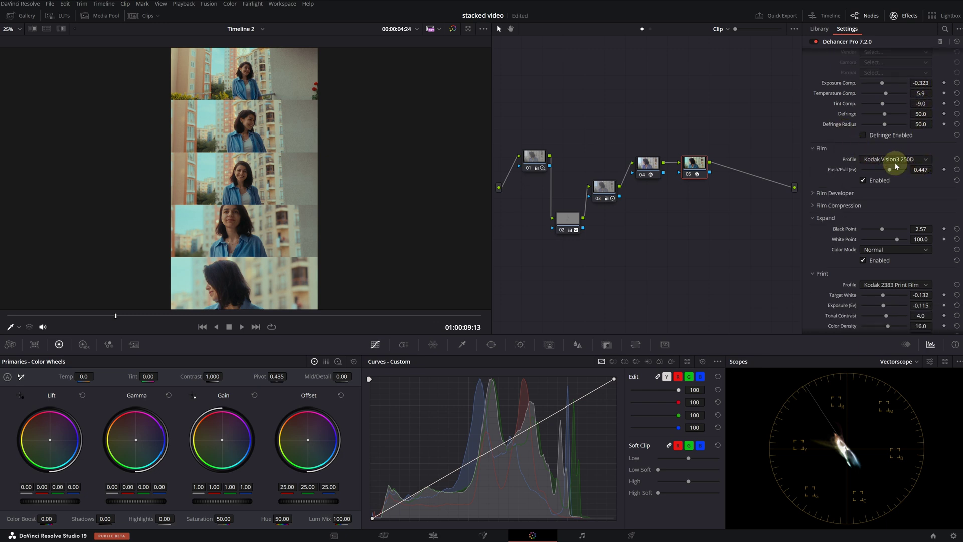
scroll(849, 161, down, 1)
click(833, 168)
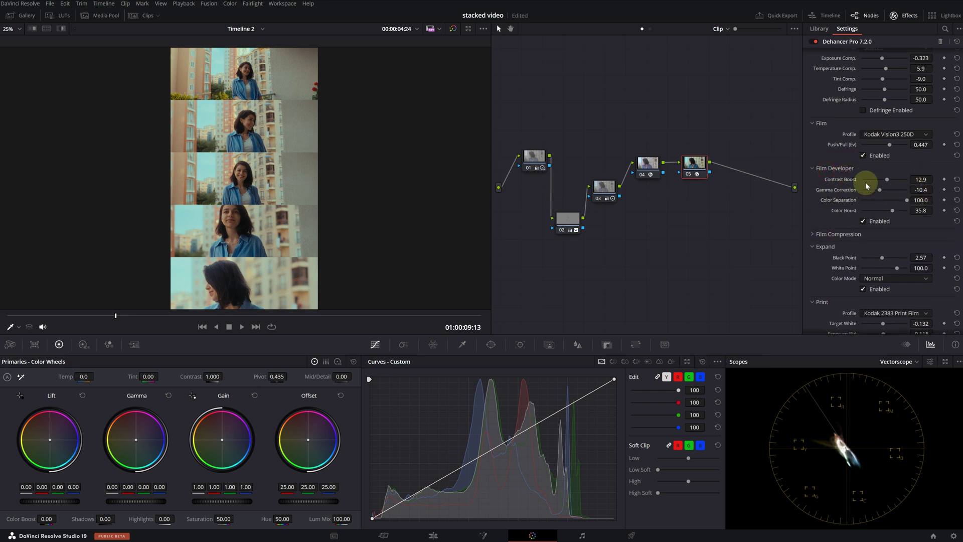
click(864, 222)
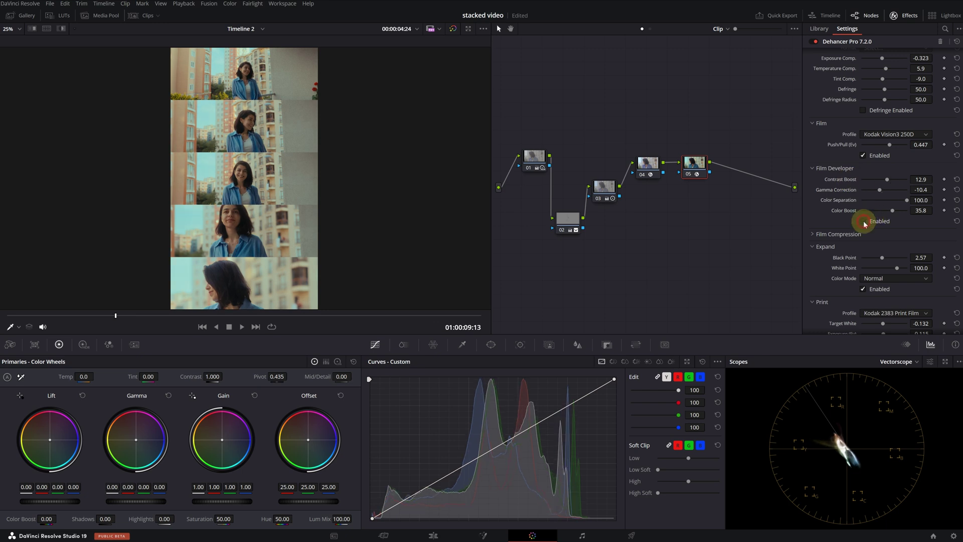
click(863, 221)
click(862, 221)
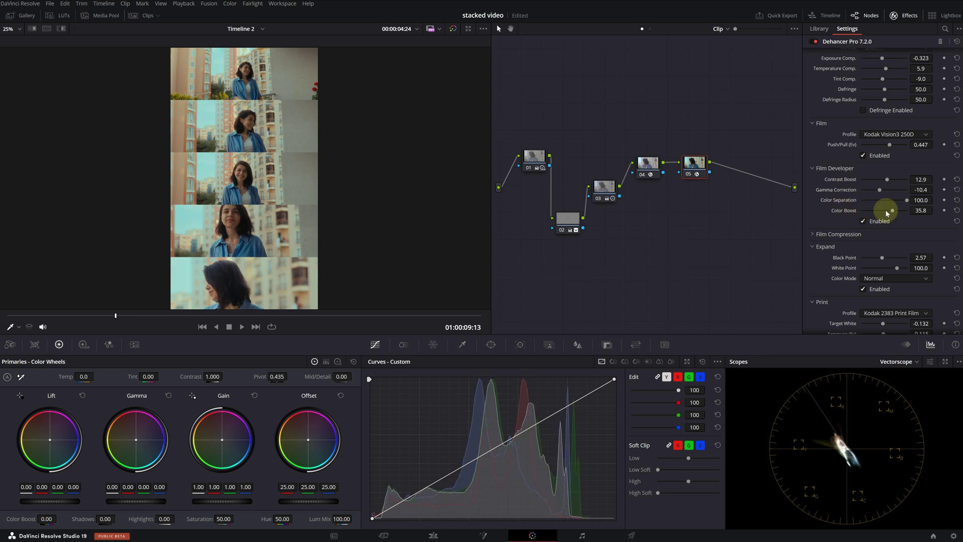
- Expand Dehancer's Film Compression and toggle it on and off to compare the look
scroll(838, 189, down, 3)
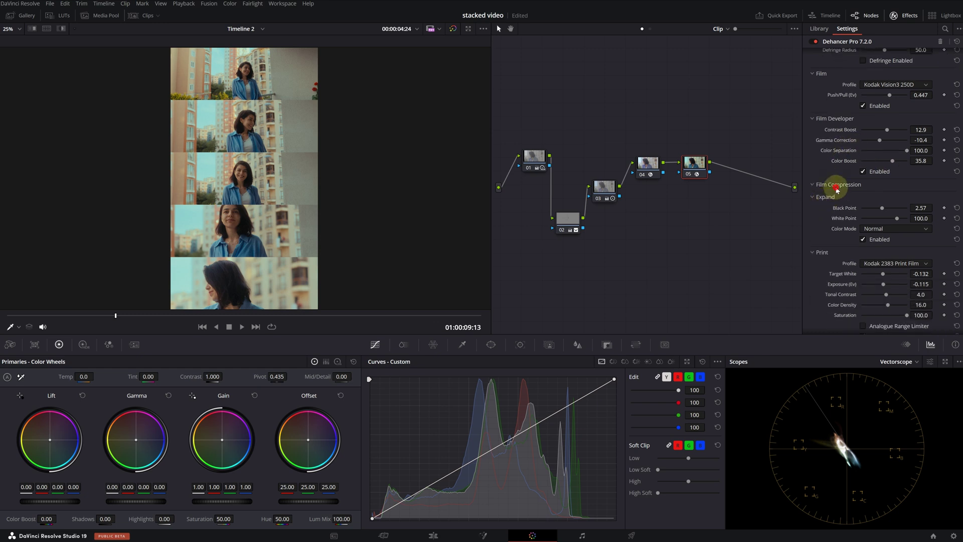
click(839, 185)
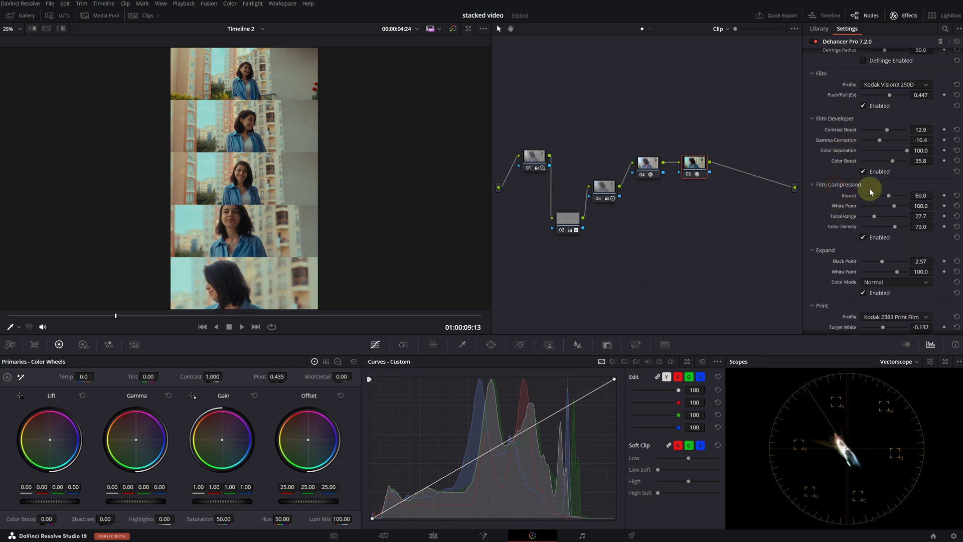
click(864, 239)
click(863, 237)
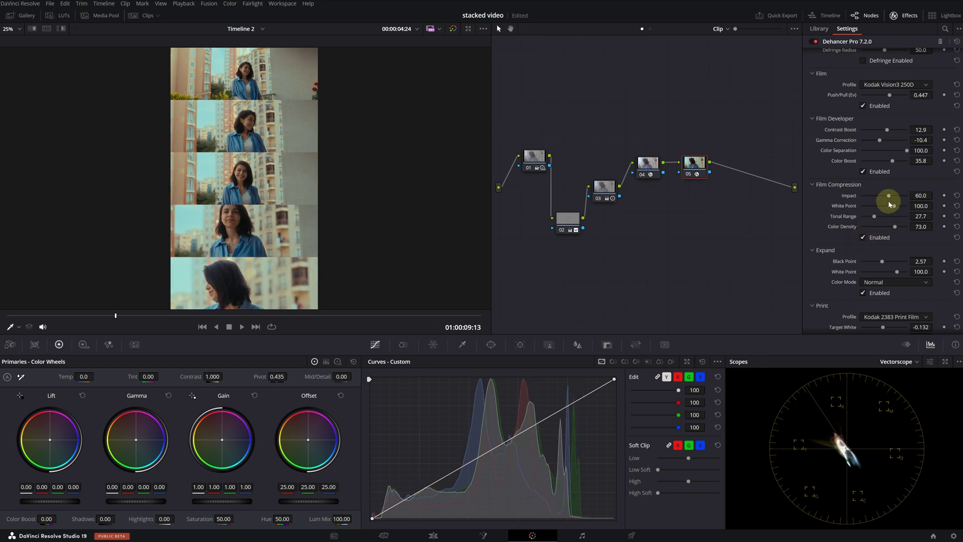
- Keep Kodak 2383 Print Film as the print profile, then review Color Head, Grain, Halation and Bloom settings
scroll(837, 192, down, 2)
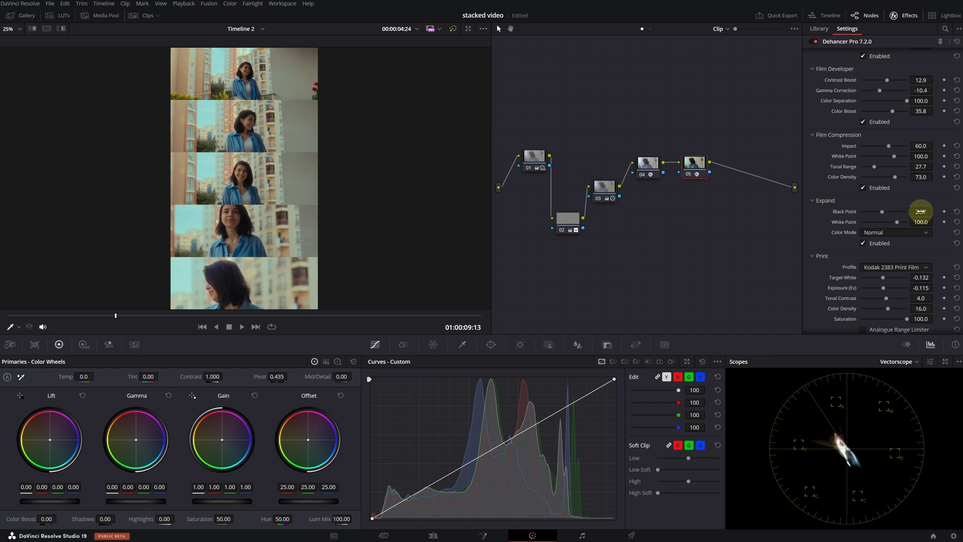
scroll(837, 211, down, 1)
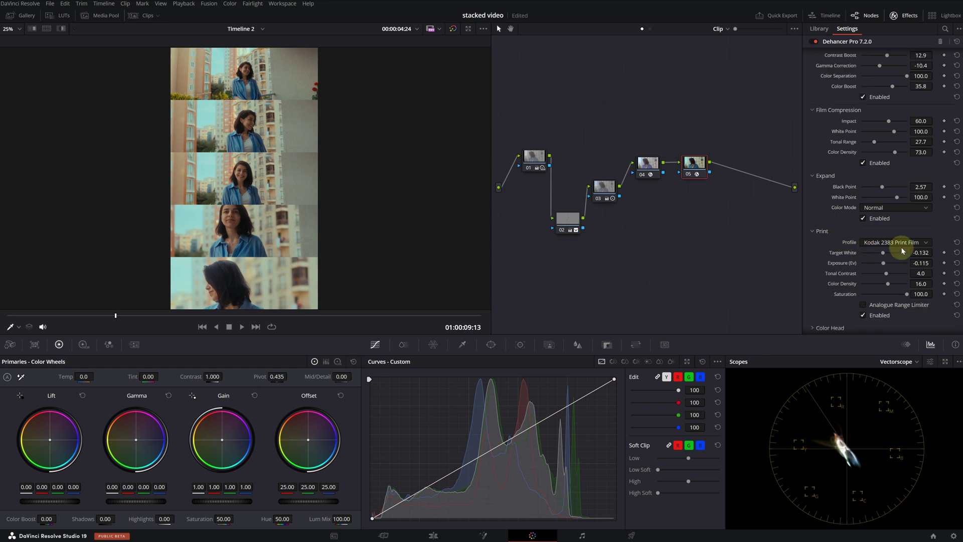
click(890, 243)
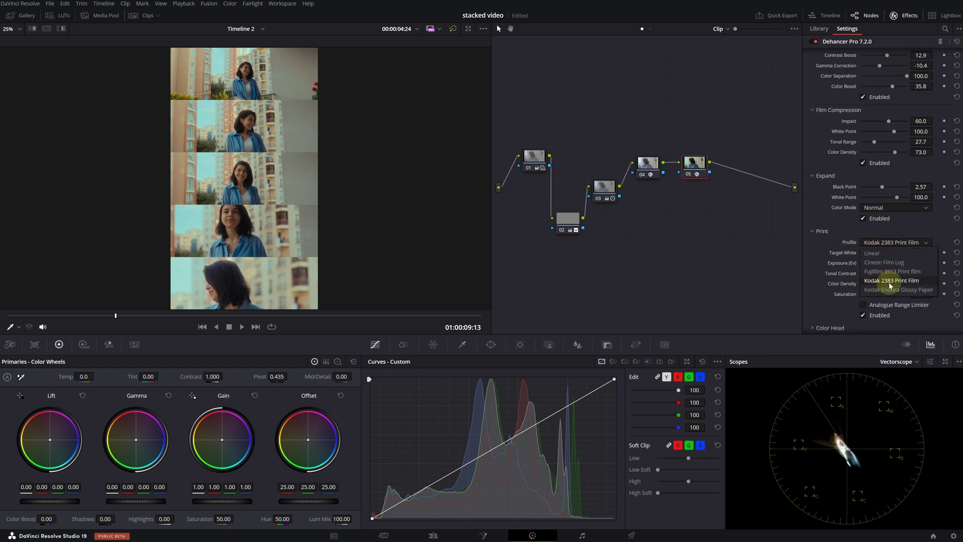
click(897, 287)
scroll(830, 214, down, 7)
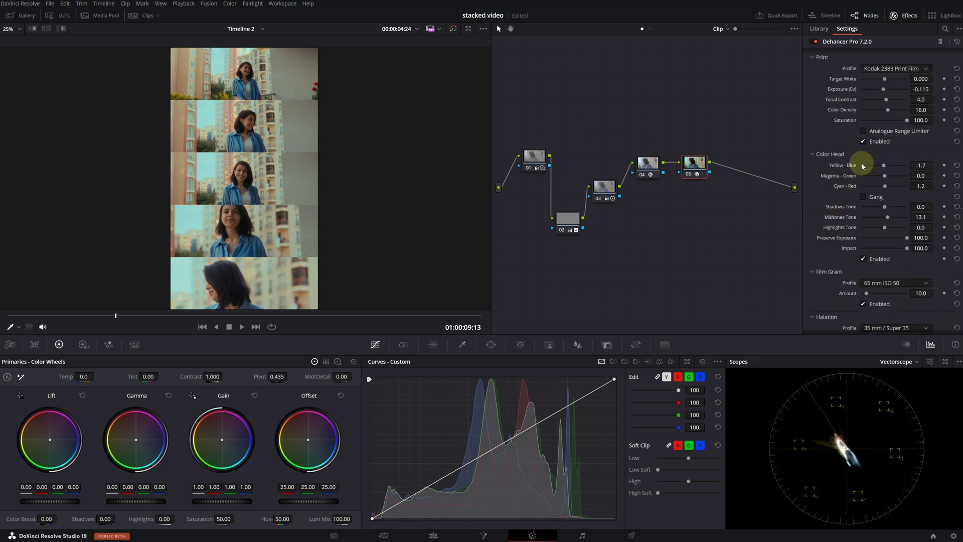
scroll(827, 228, down, 3)
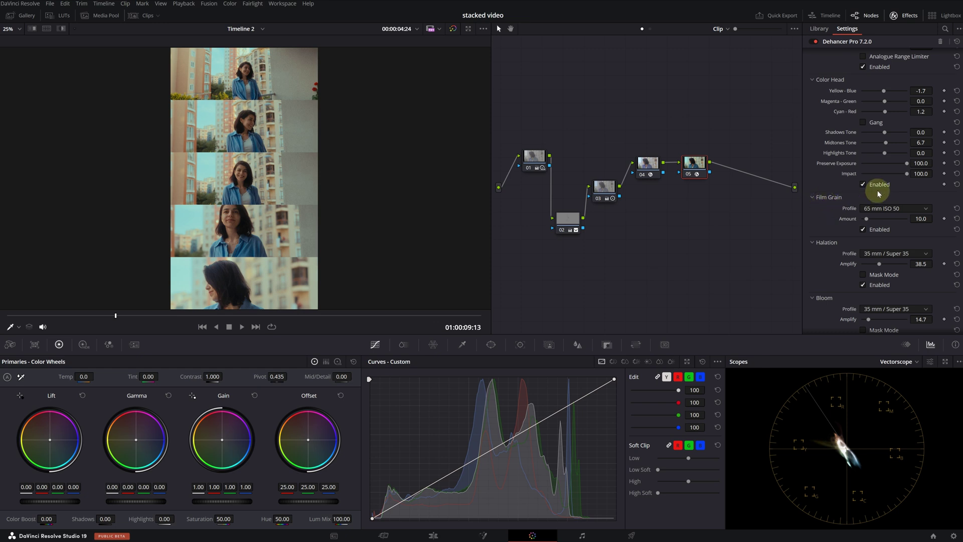
scroll(882, 229, down, 2)
scroll(845, 224, down, 2)
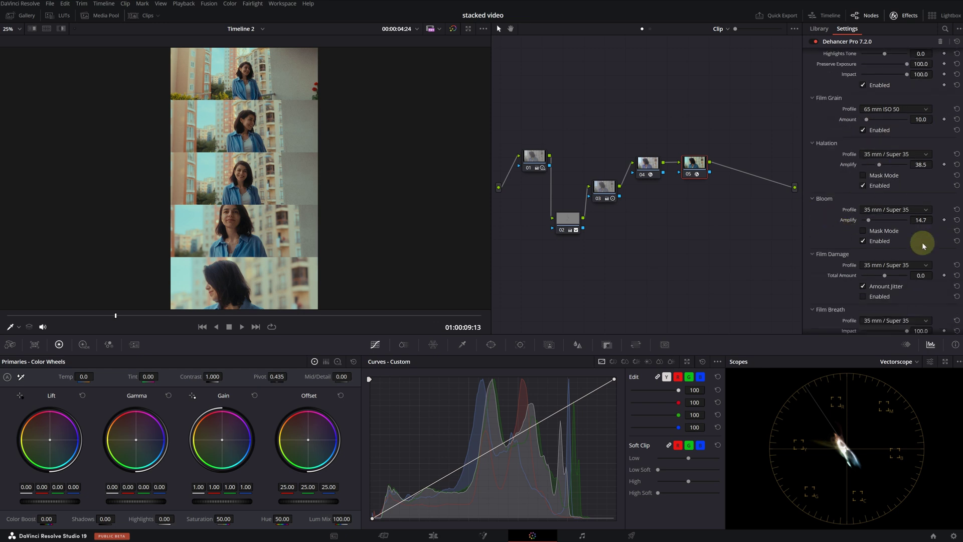